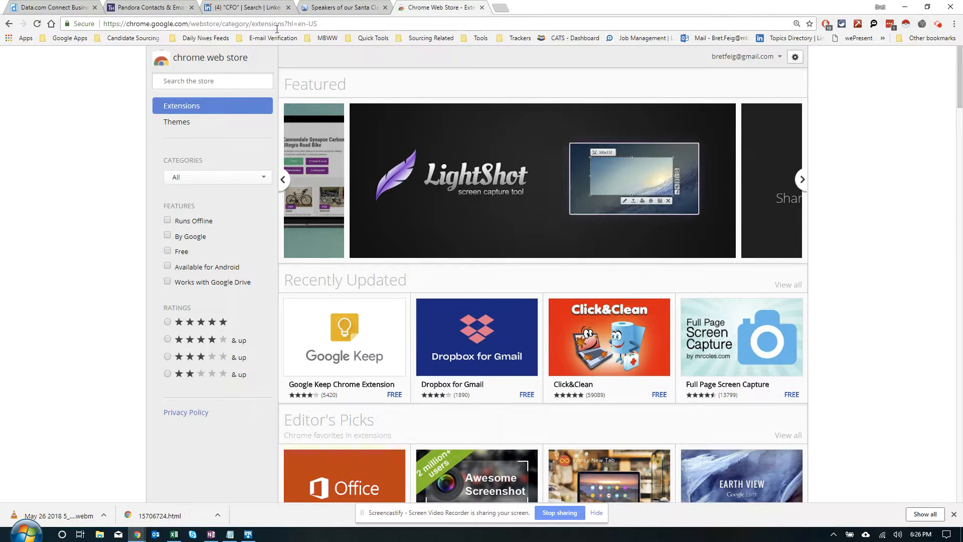
Step: Switch to the Data.com Connect results for Miramax, reload the page and run Instant Data Scraper on it
left_click(70, 6)
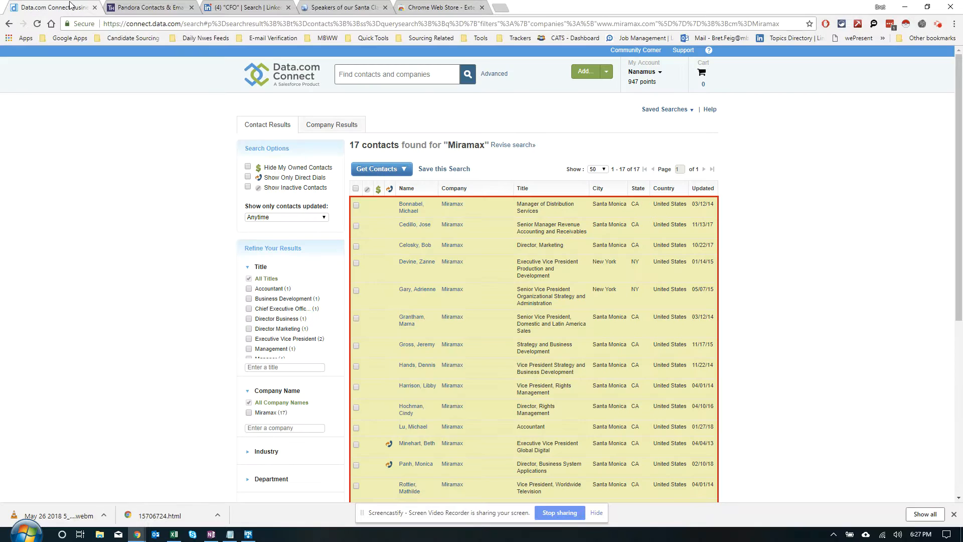
left_click(38, 24)
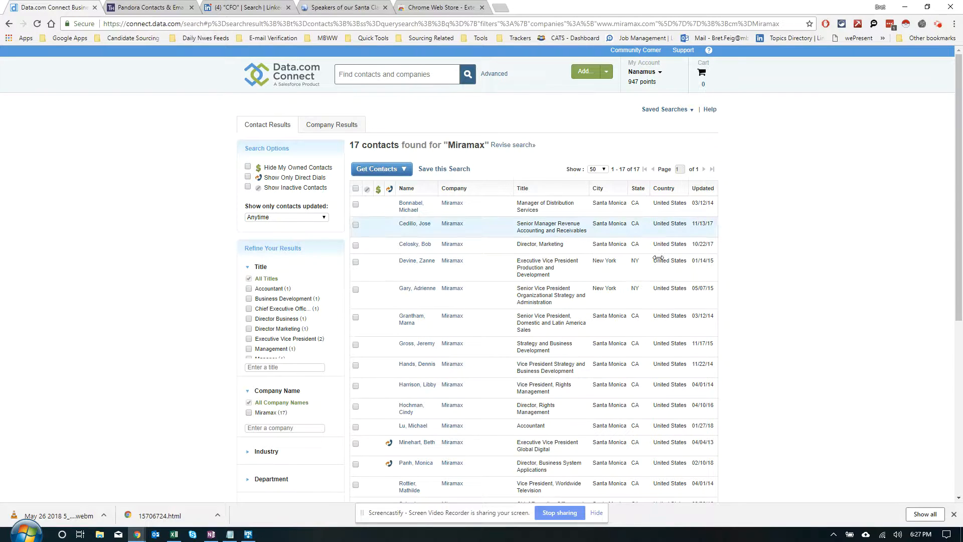
left_click(906, 24)
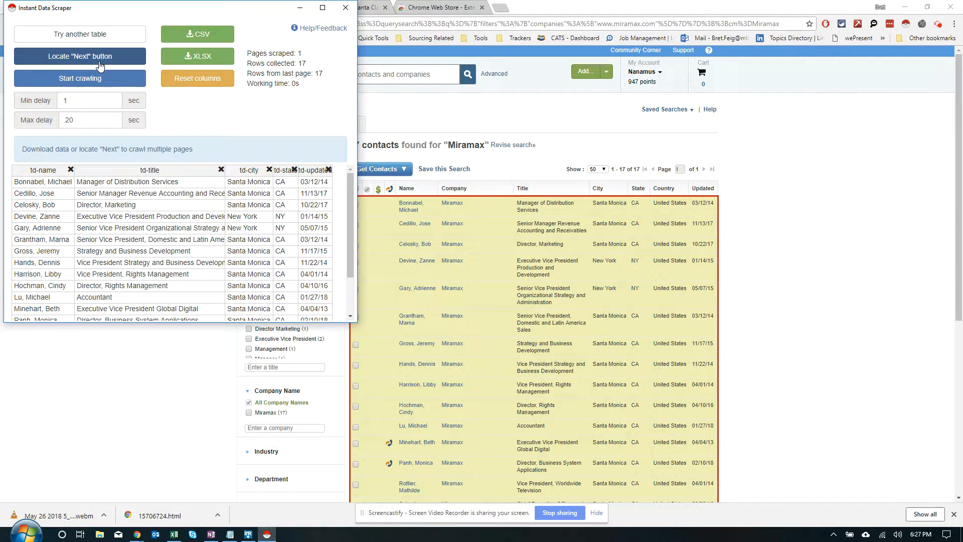
Step: Cycle through the other tables detected on the page until the contacts table is selected again, and examine its rows
left_click(107, 39)
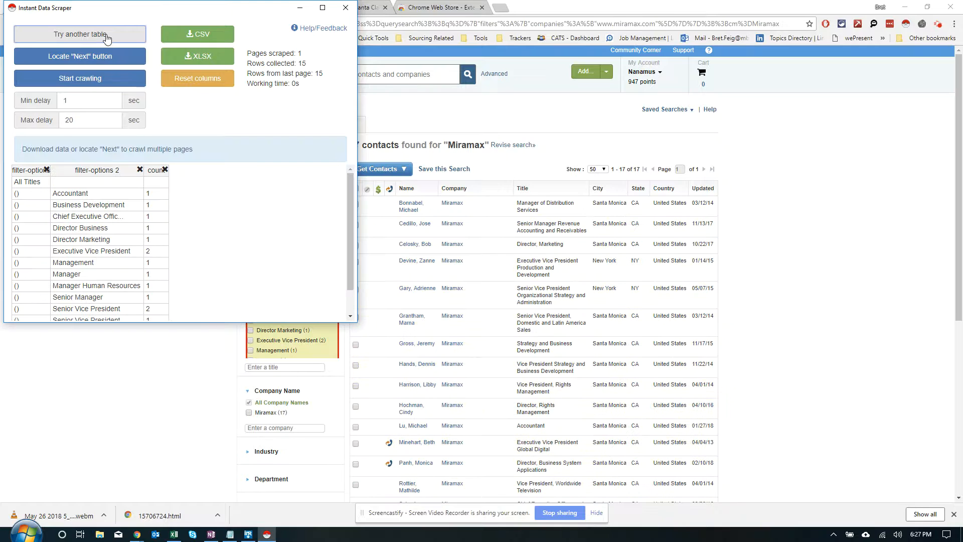
left_click_drag(157, 3, 766, 96)
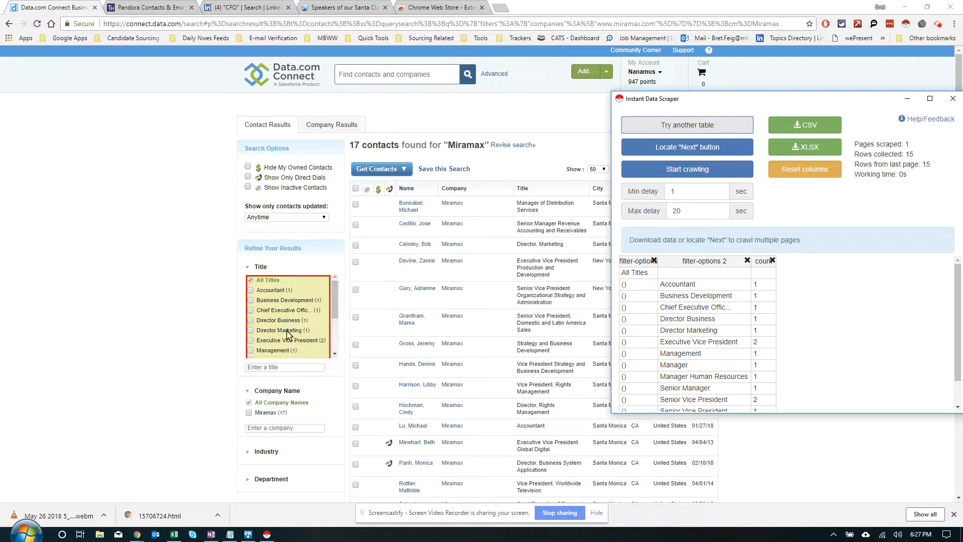
left_click(719, 126)
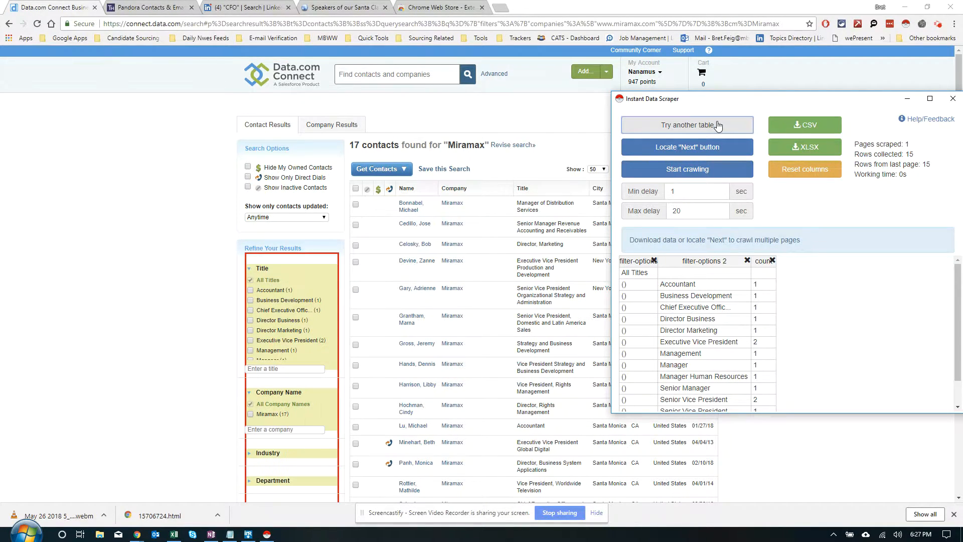
left_click(719, 126)
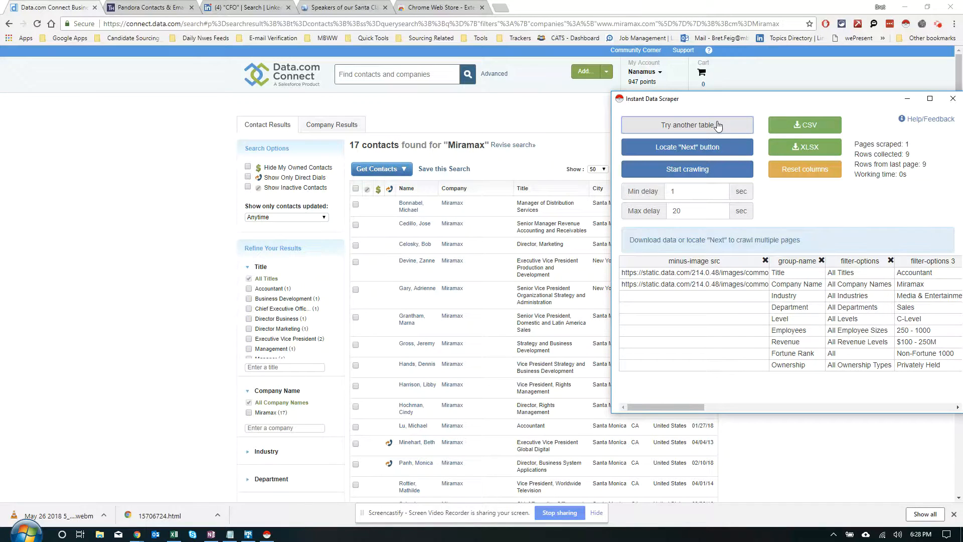
left_click(718, 126)
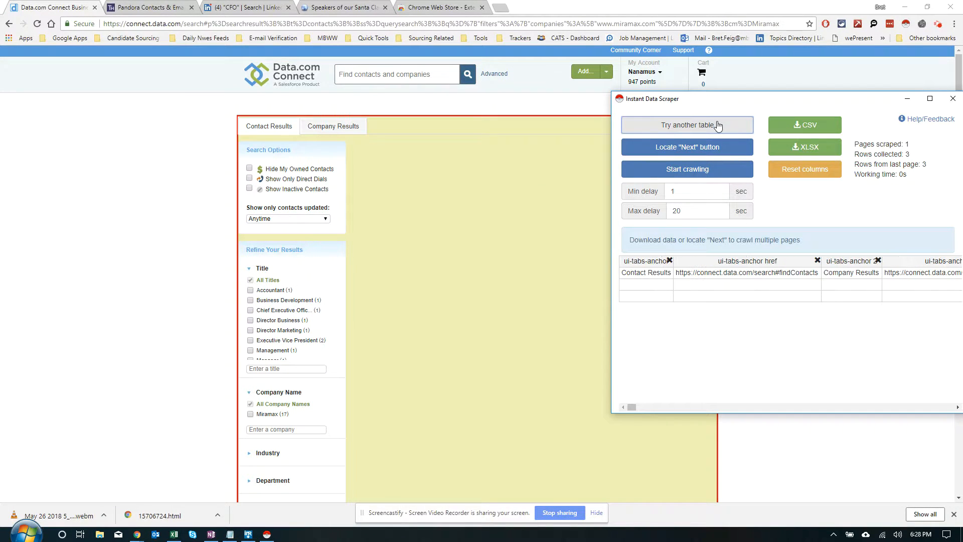
left_click(719, 125)
left_click_drag(741, 101, 107, 129)
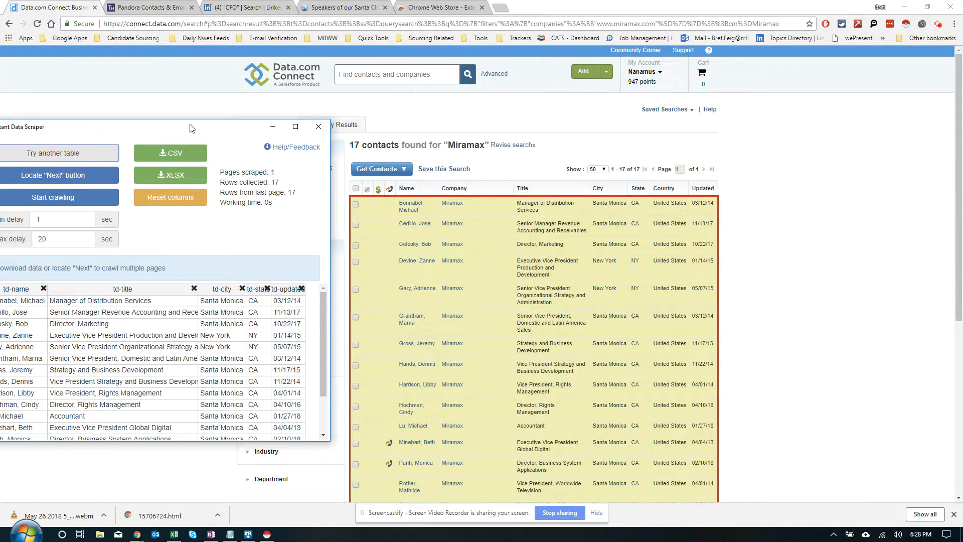
left_click_drag(327, 318, 323, 370)
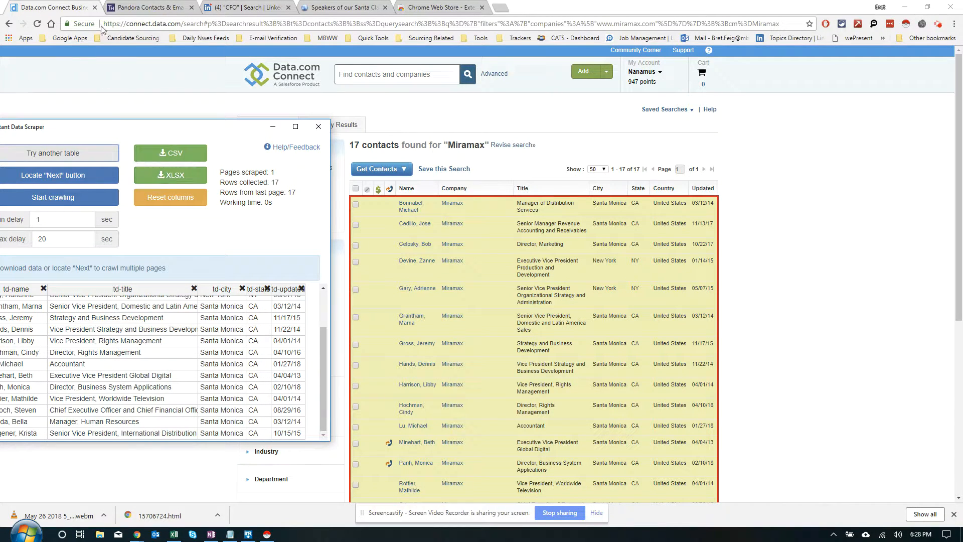
Step: Close the Data.com page, look through the Pandora contacts on Thalamus and run Instant Data Scraper on that list
left_click(95, 8)
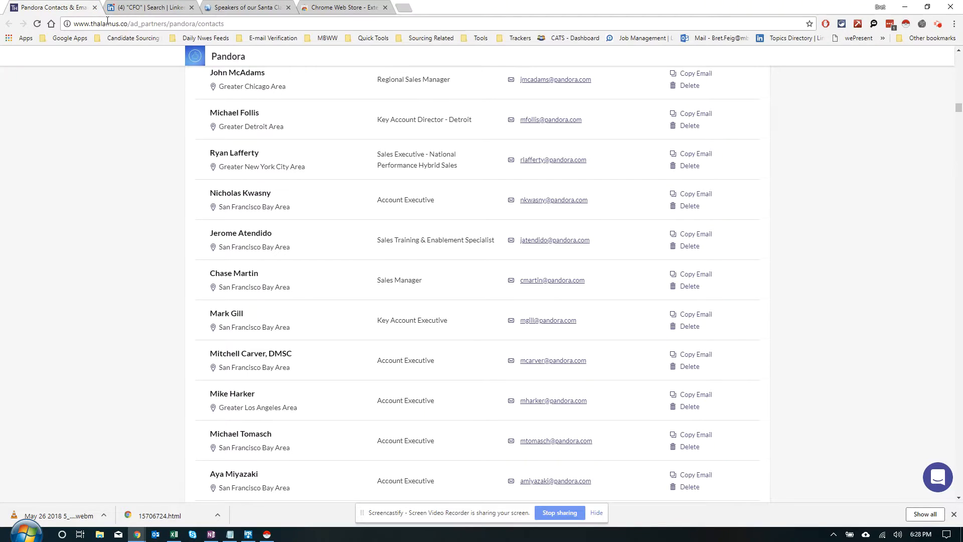
scroll(182, 116, "up", 15)
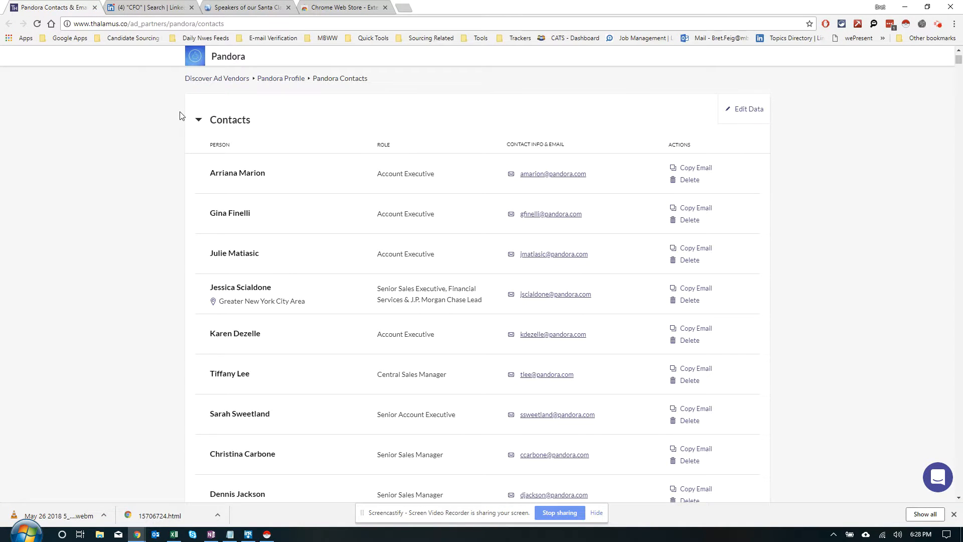
scroll(182, 116, "up", 3)
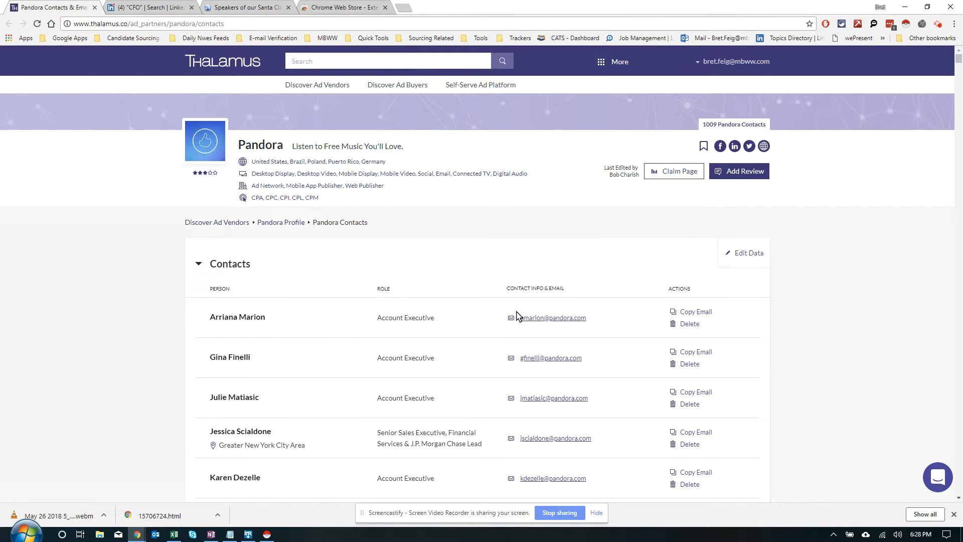
scroll(520, 365, "down", 10)
scroll(521, 365, "down", 10)
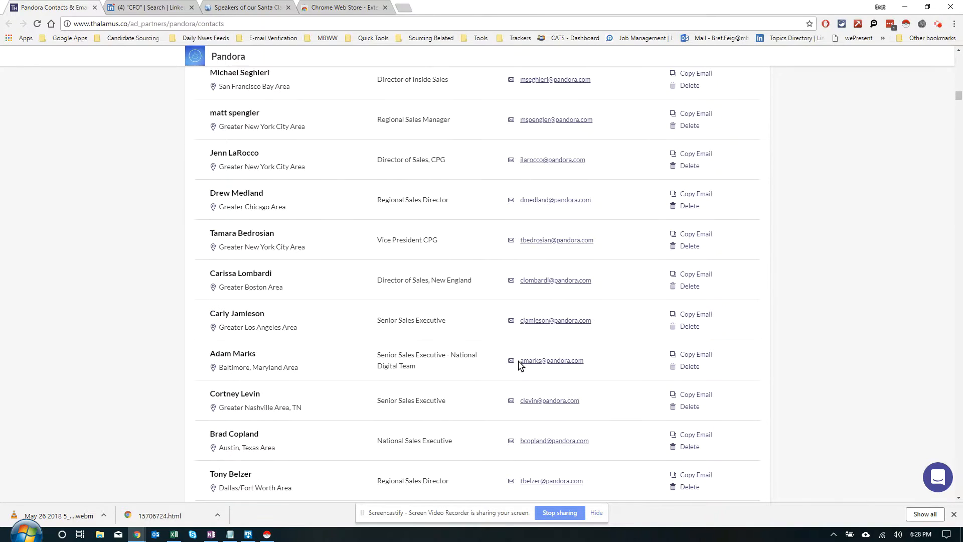
scroll(520, 365, "down", 15)
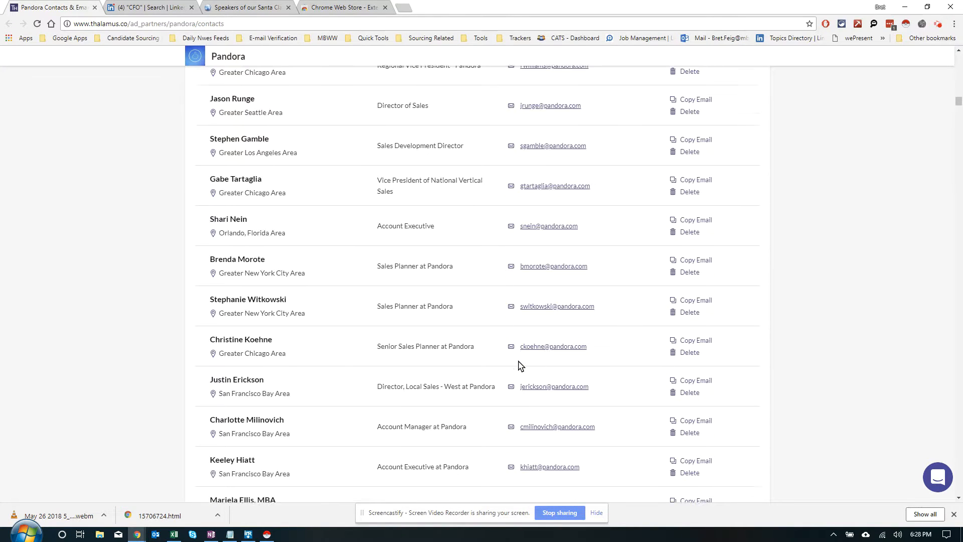
scroll(520, 362, "up", 20)
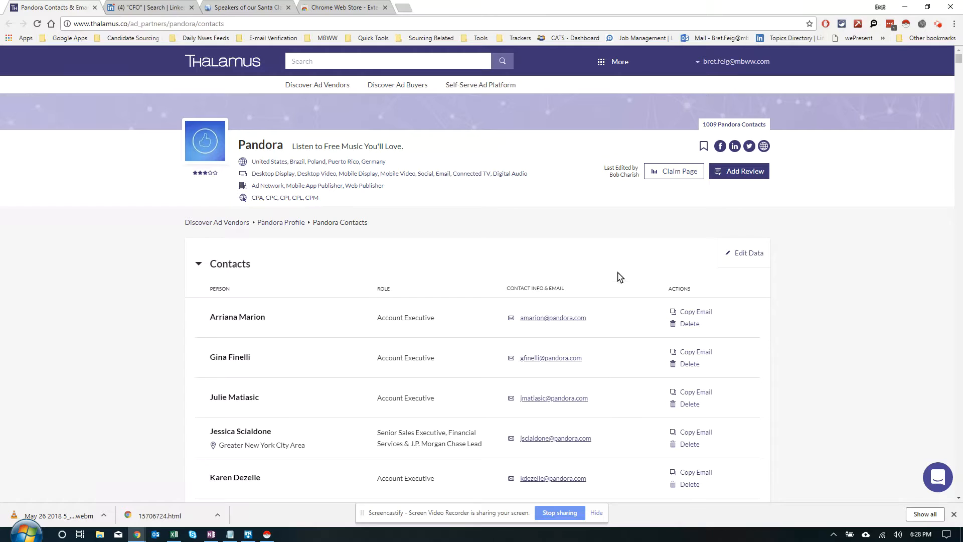
left_click(906, 24)
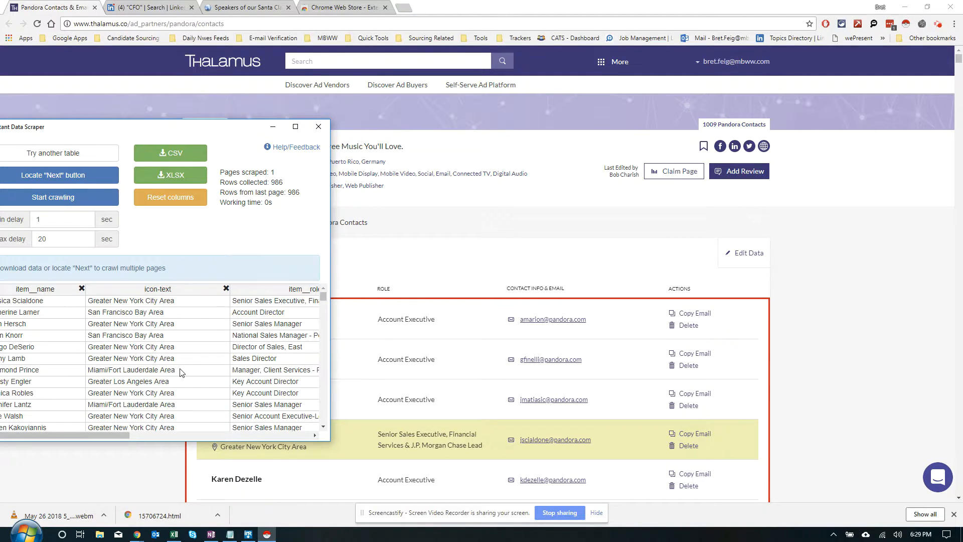
Step: Review the scraped Pandora rows, remove surplus columns at the end of the table and close the scraper
scroll(182, 372, "down", 10)
left_click_drag(223, 132, 358, 134)
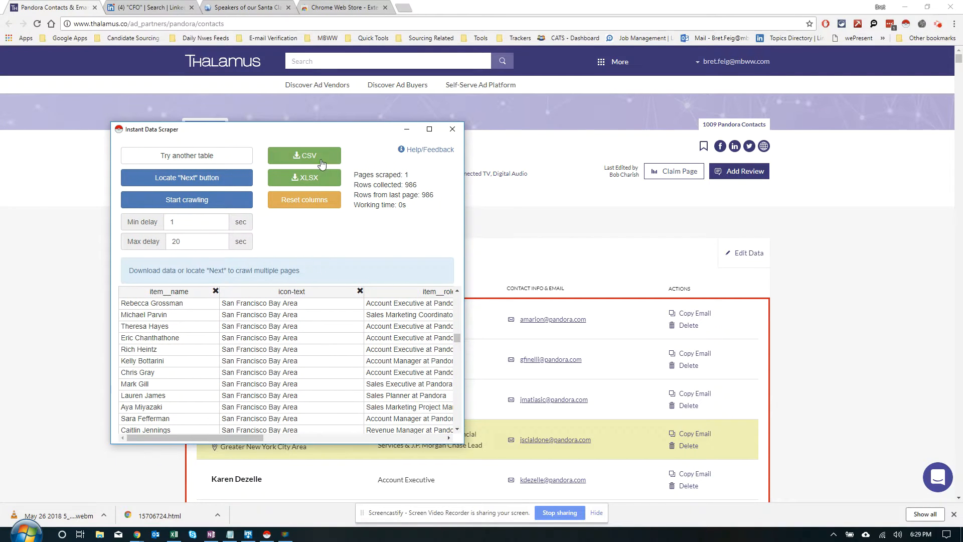
left_click_drag(198, 434, 397, 410)
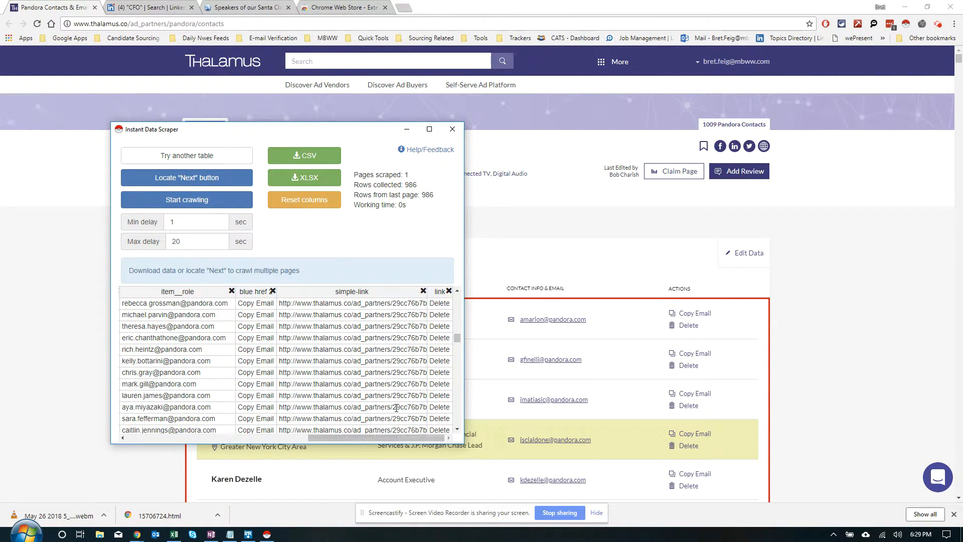
left_click(449, 291)
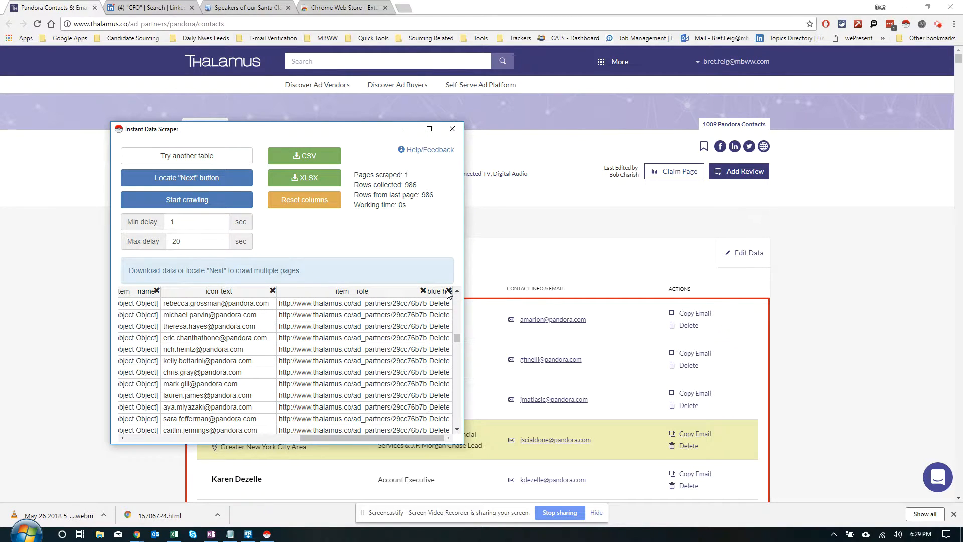
left_click(449, 291)
left_click(449, 291)
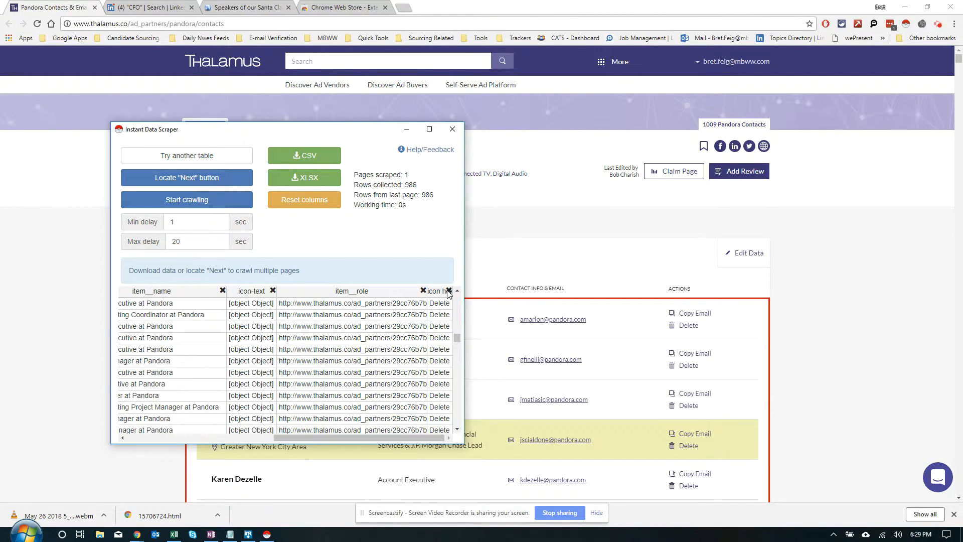
left_click(449, 291)
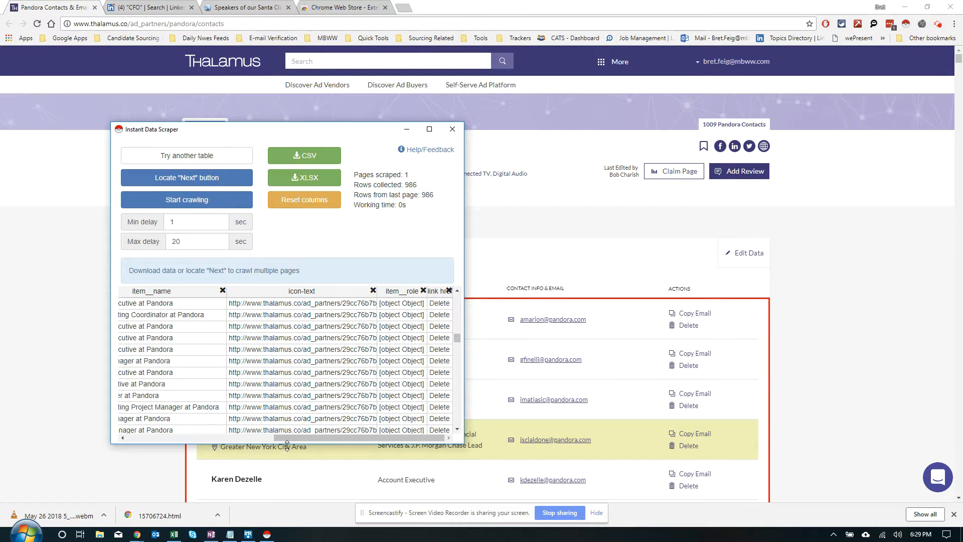
left_click_drag(287, 438, 142, 439)
left_click(451, 131)
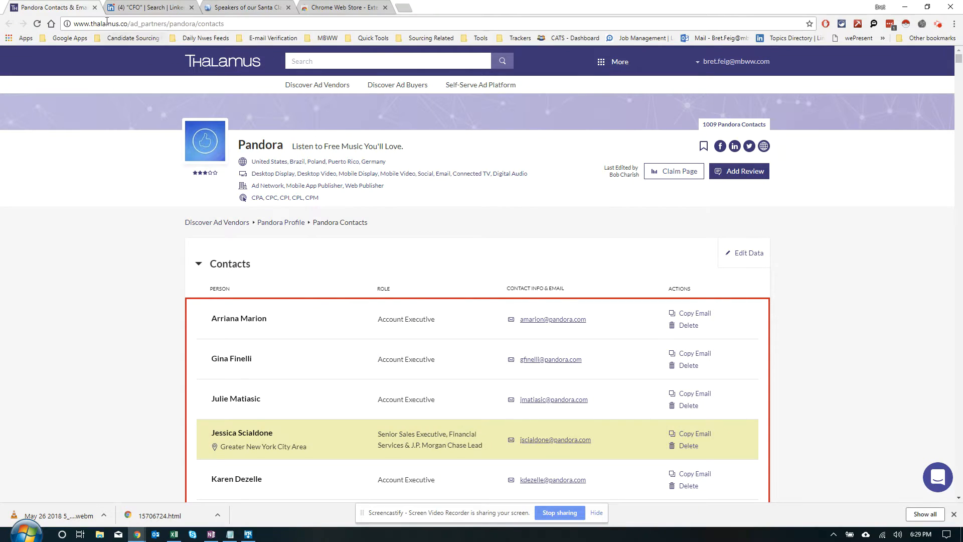
Step: Close the Pandora contacts page and both open chat windows on the LinkedIn CFO search results
left_click(96, 8)
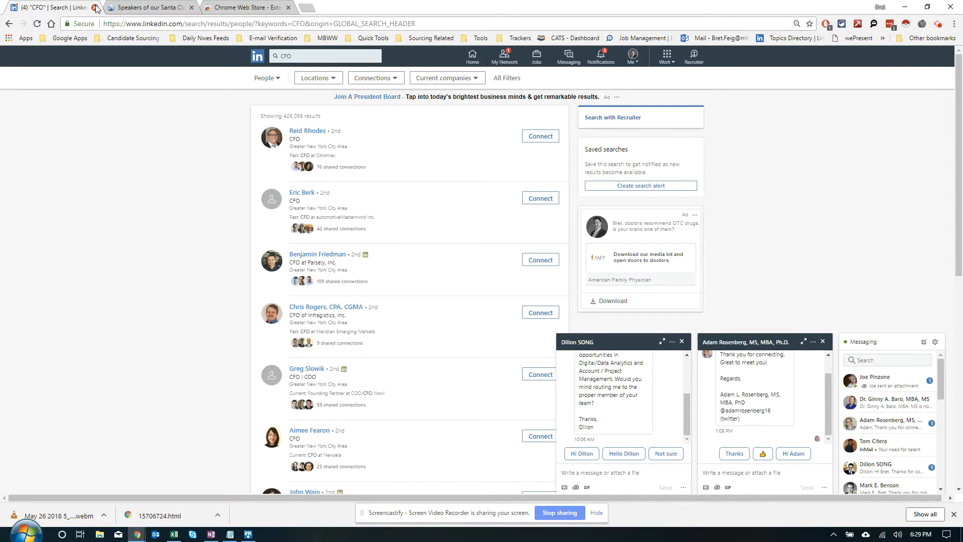
left_click(682, 341)
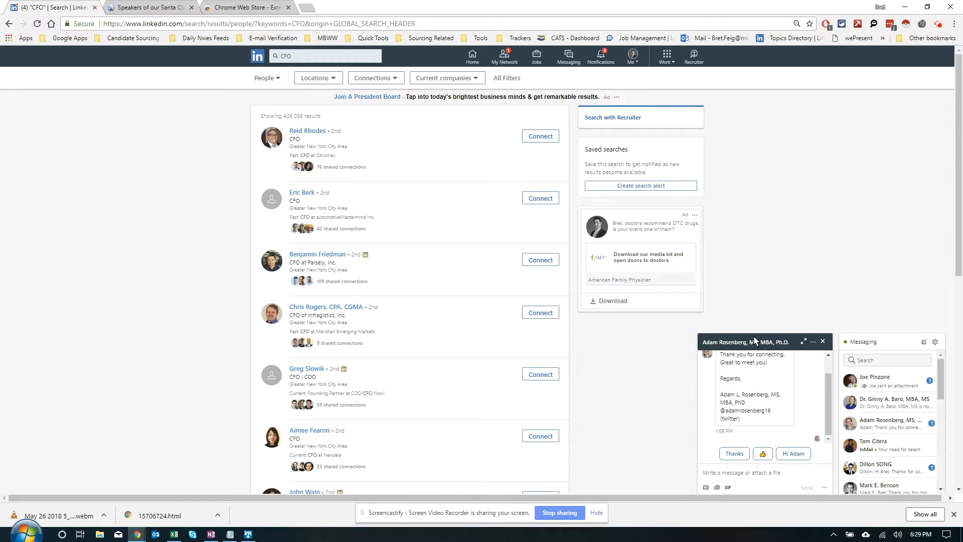
left_click(823, 341)
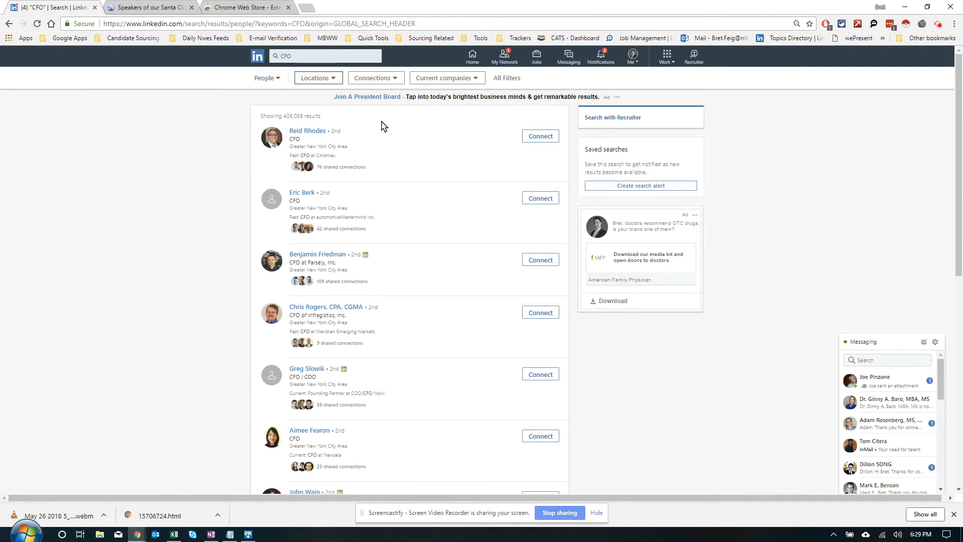
Step: Run Instant Data Scraper on the LinkedIn CFO search results and widen its window to show more columns
left_click(906, 25)
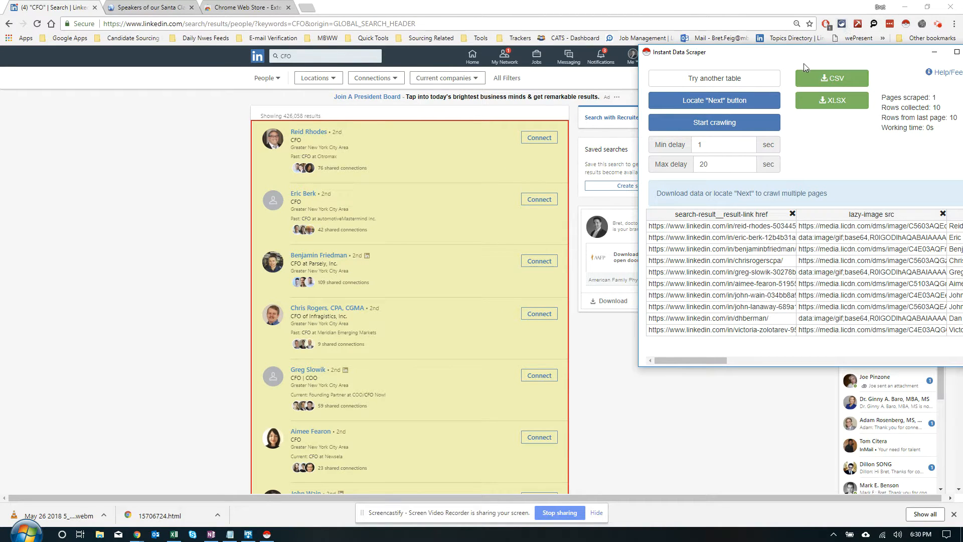
left_click_drag(683, 52, 157, 74)
left_click_drag(407, 123, 671, 95)
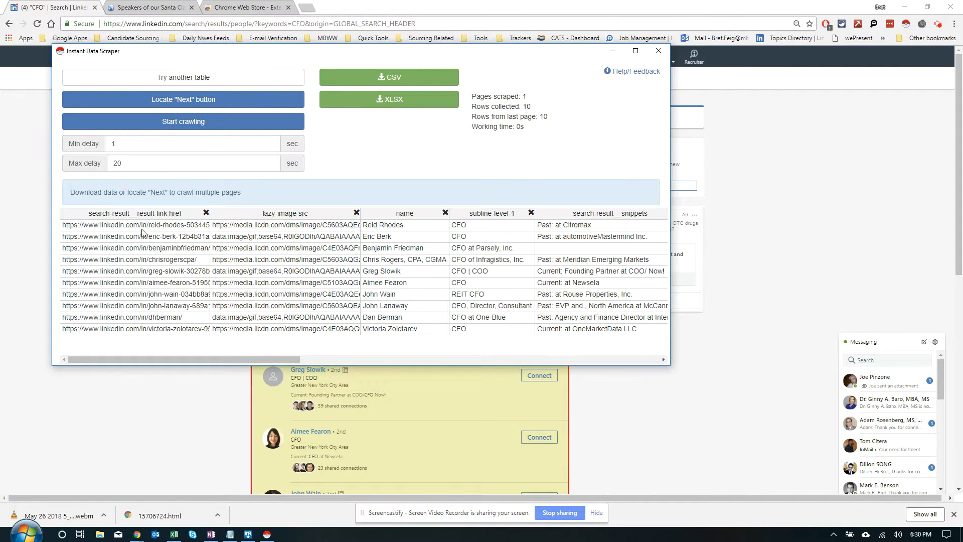
left_click_drag(190, 354, 175, 389)
Step: Try removing the subline, snippets, first profile link and image columns from the scraped table, and reset the columns
left_click(531, 213)
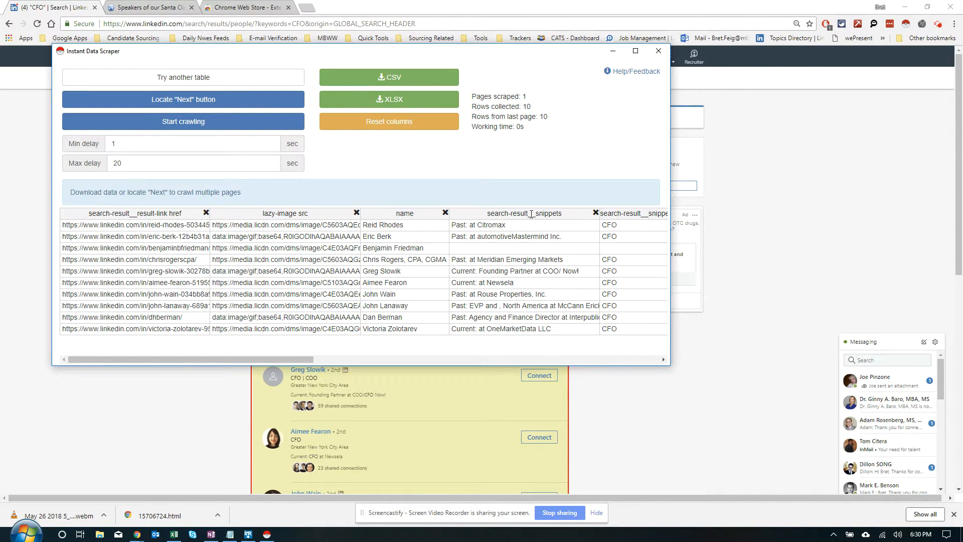
left_click(595, 213)
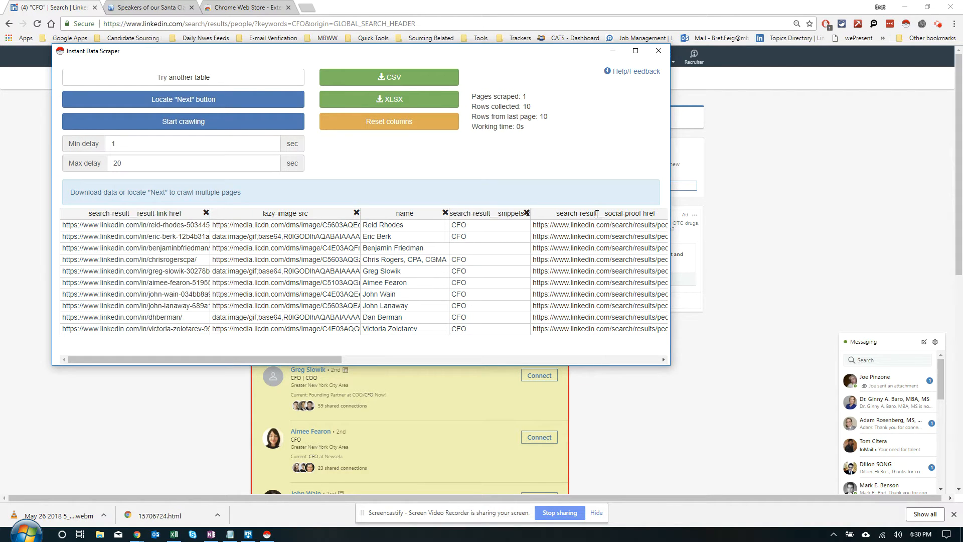
left_click(206, 215)
left_click(206, 214)
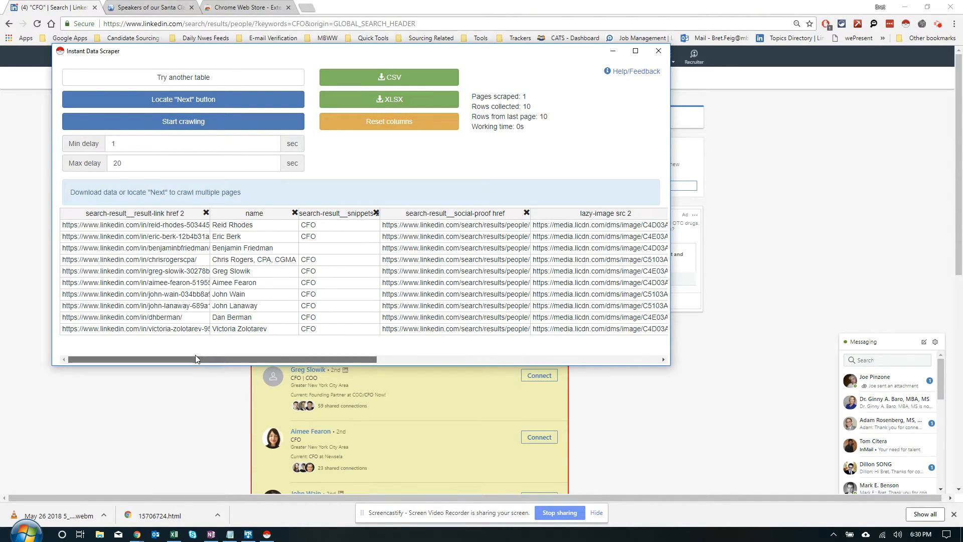
left_click_drag(195, 359, 154, 334)
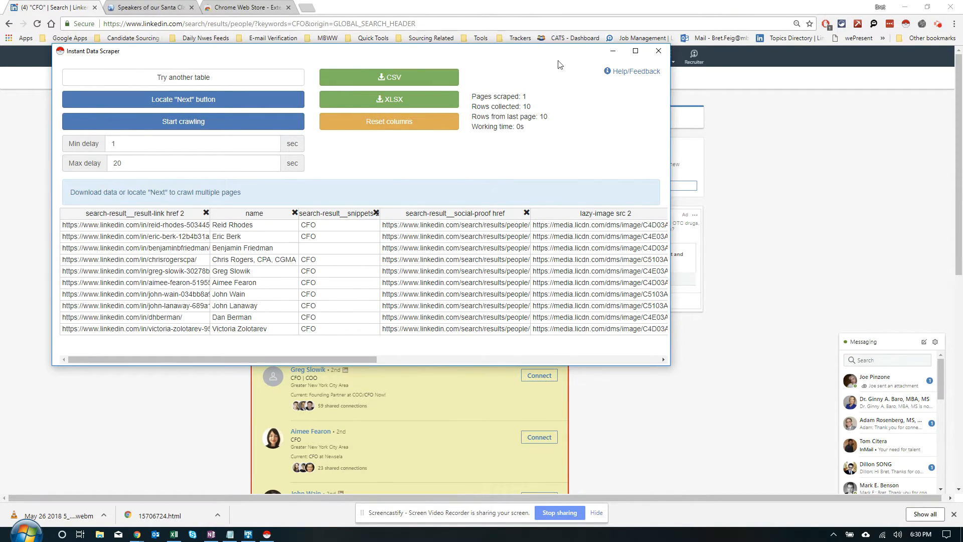
left_click(355, 127)
Step: Move the scraper window clear of the CFO results' page navigation and set the Next link as the scraper's next button
left_click_drag(410, 57, 62, 112)
scroll(842, 299, "down", 8)
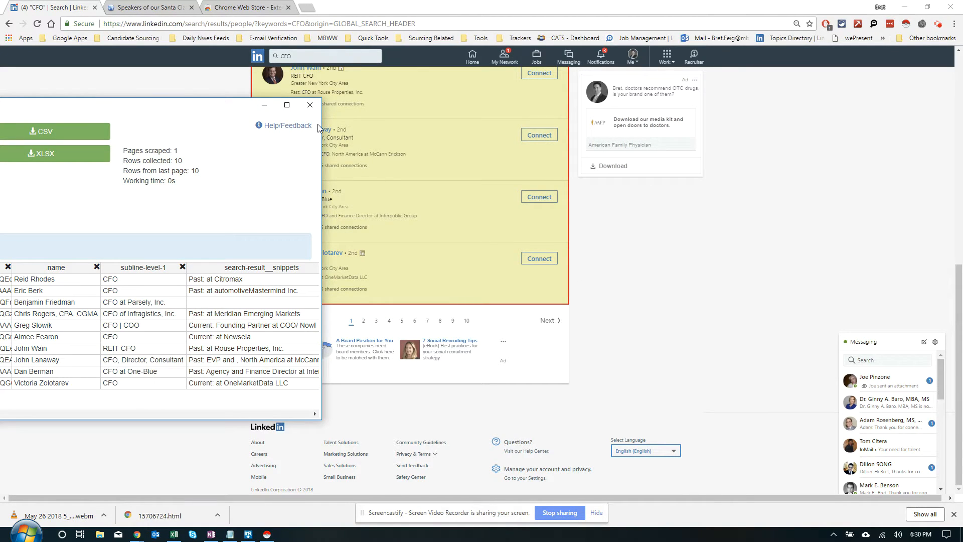
left_click_drag(322, 124, 49, 149)
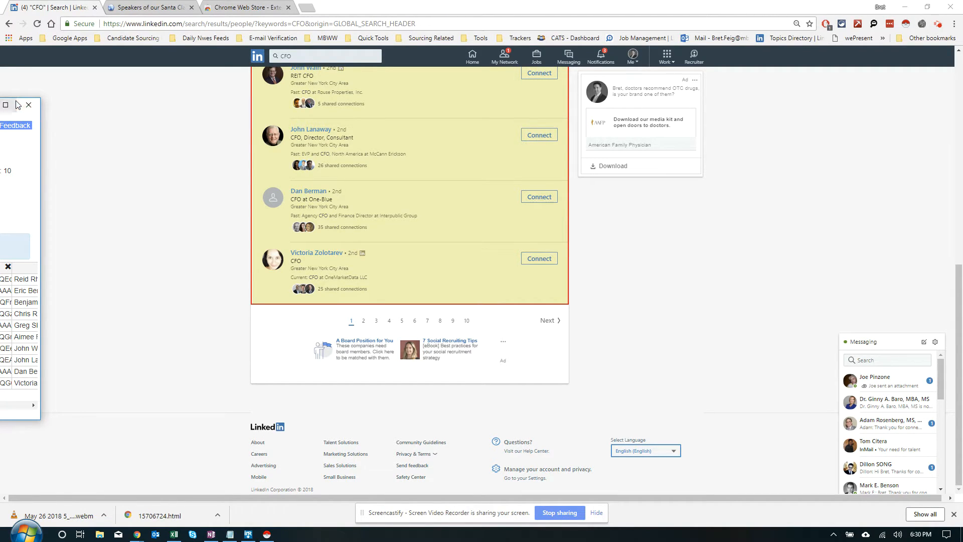
left_click_drag(18, 98, 81, 100)
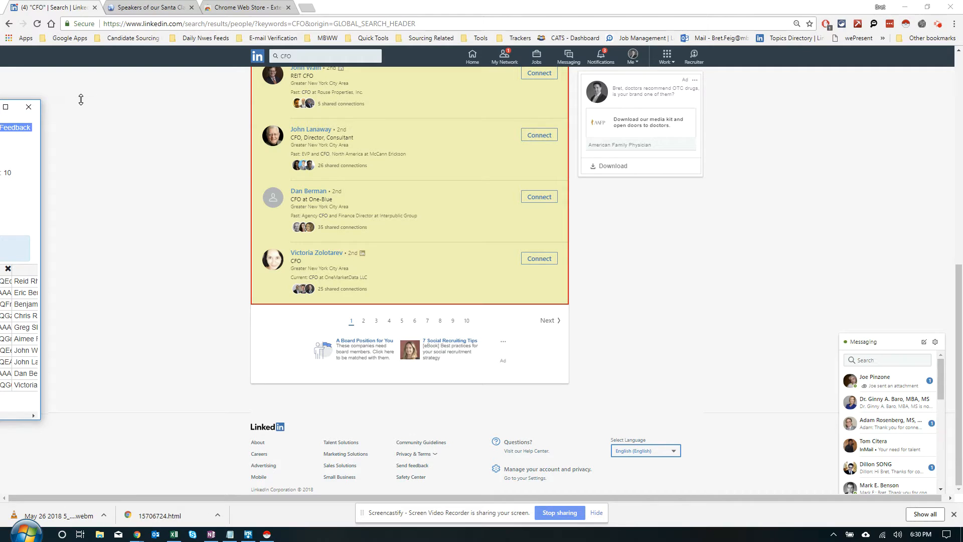
left_click_drag(40, 127, 411, 127)
left_click_drag(281, 111, 704, 6)
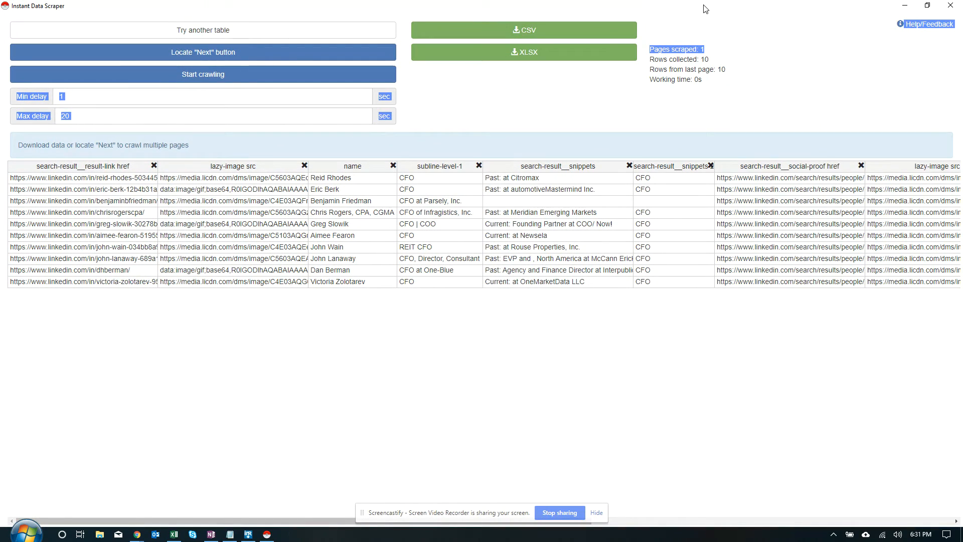
left_click_drag(838, 1, 727, 54)
left_click(267, 534)
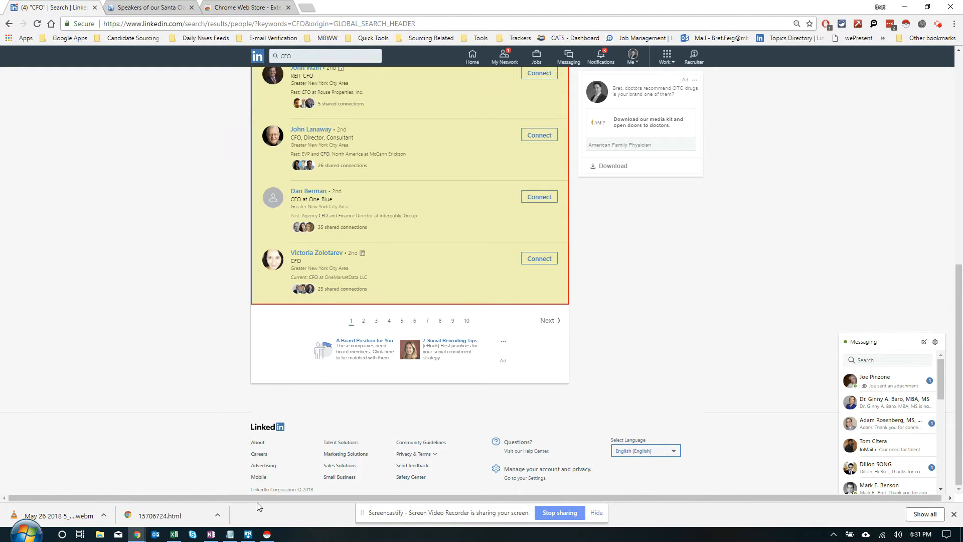
left_click(266, 533)
left_click_drag(962, 271, 721, 162)
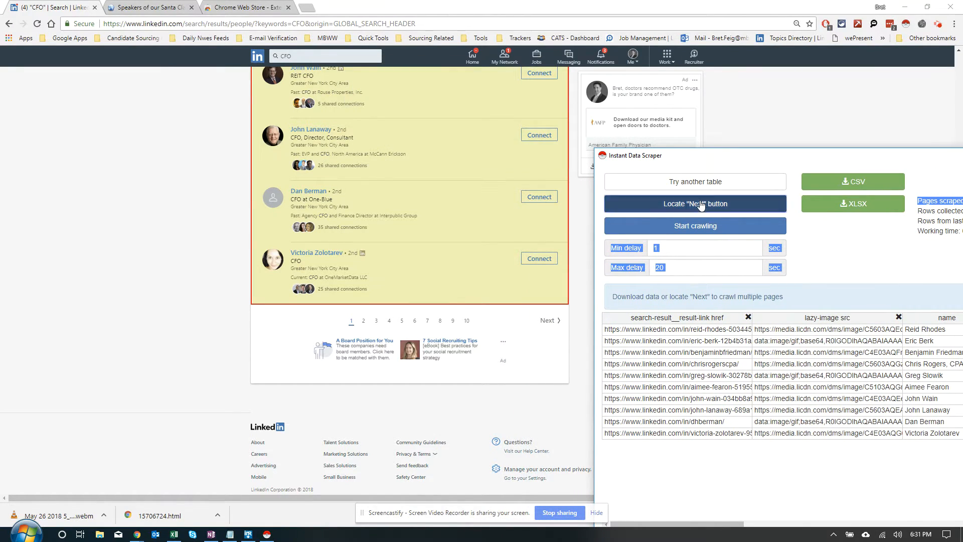
left_click(703, 203)
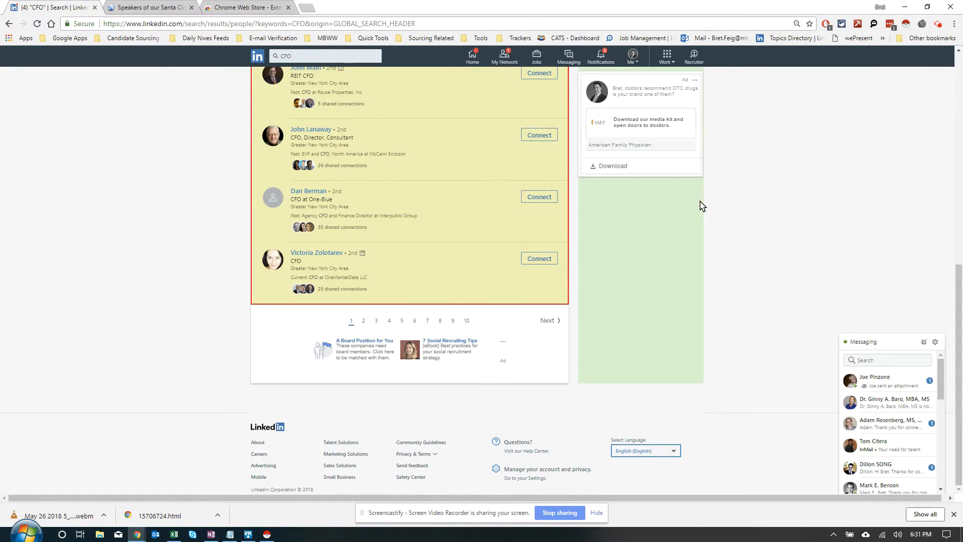
left_click(547, 322)
Step: Crawl the LinkedIn CFO result pages with the scraper and stop the crawl after about a dozen pages
left_click_drag(789, 165, 238, 115)
left_click(114, 156)
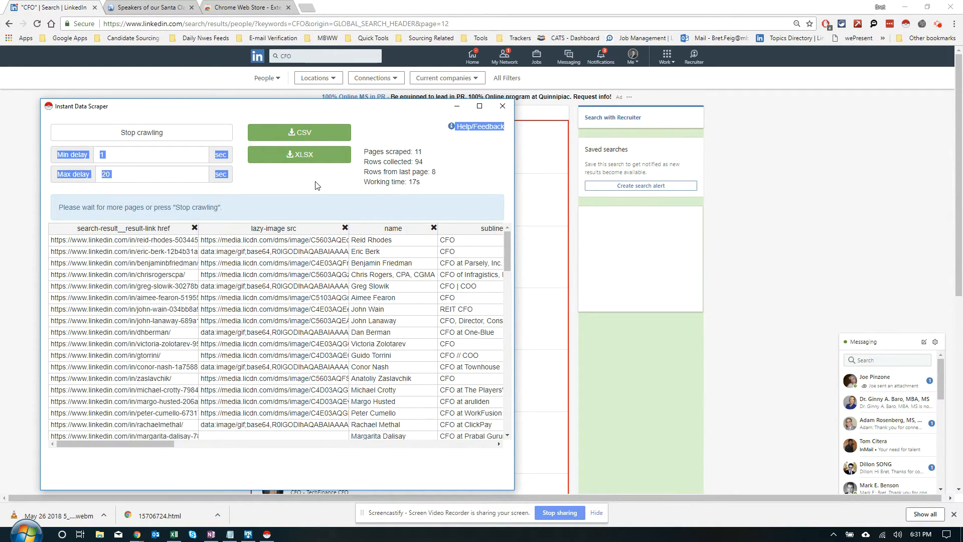
left_click(191, 134)
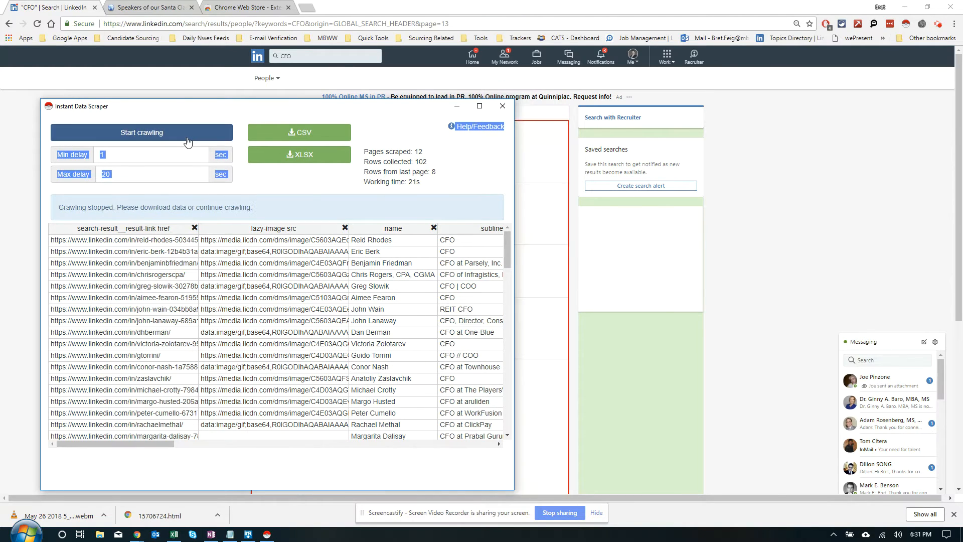
Step: Bring the scraper window back over the search results and widen it to show more columns of the collected rows
left_click_drag(225, 110, 258, 70)
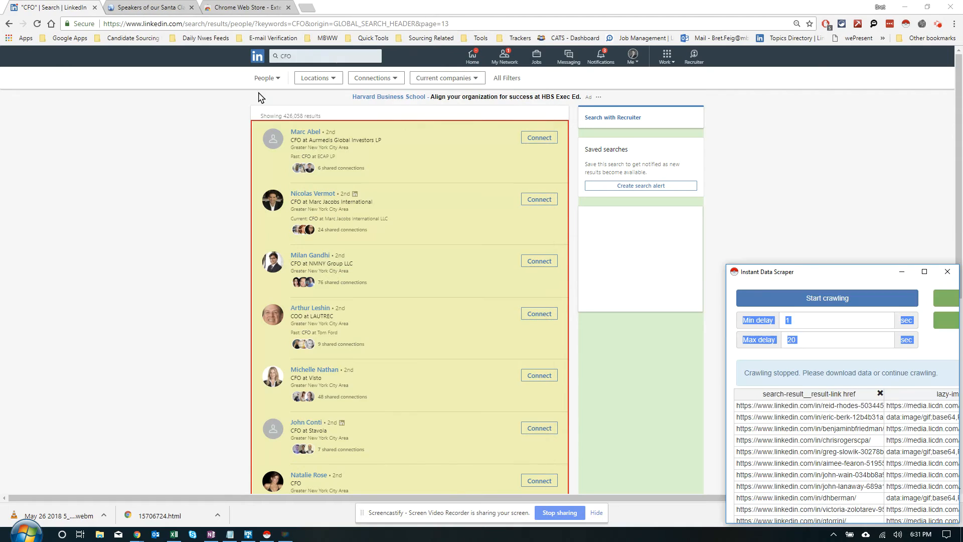
left_click(266, 536)
left_click(266, 536)
left_click_drag(831, 279, 238, 135)
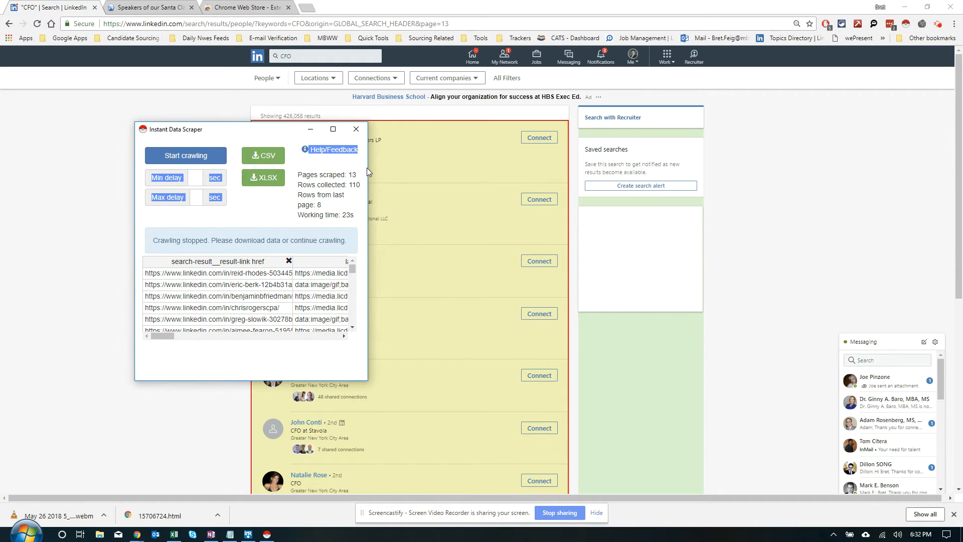
left_click_drag(369, 168, 742, 167)
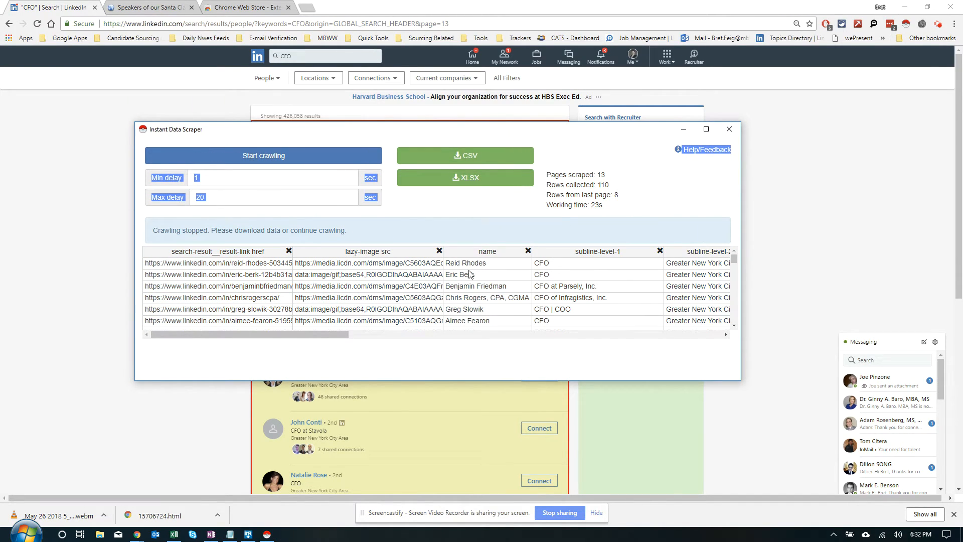
left_click(313, 333)
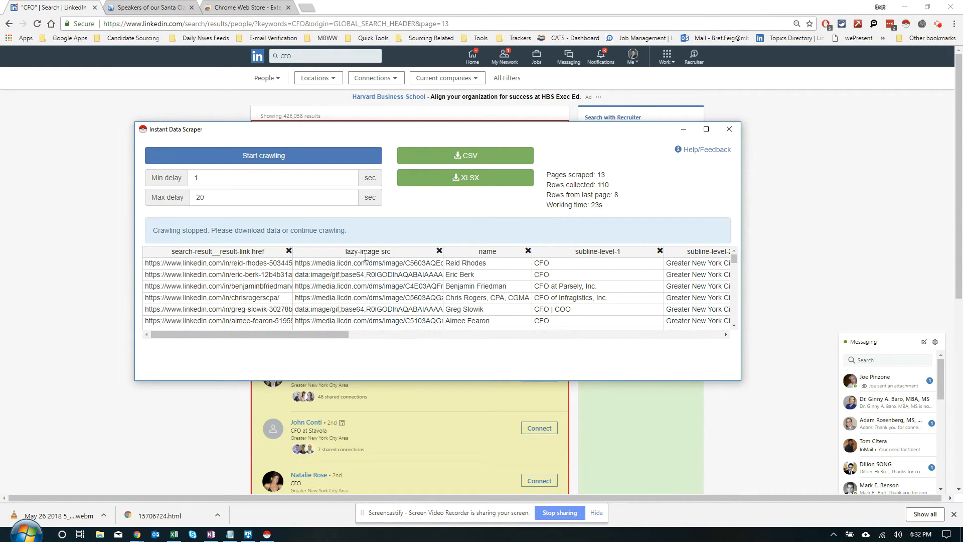
Step: Remove the four lazy-image columns and the column after the social-proof count from the scraped table, and review the remaining columns
left_click(440, 252)
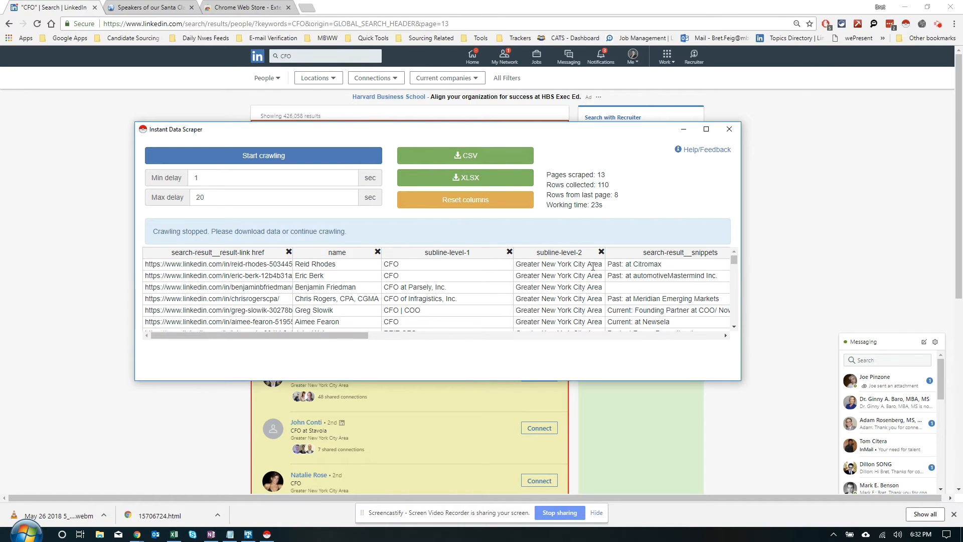
left_click_drag(333, 335, 528, 331)
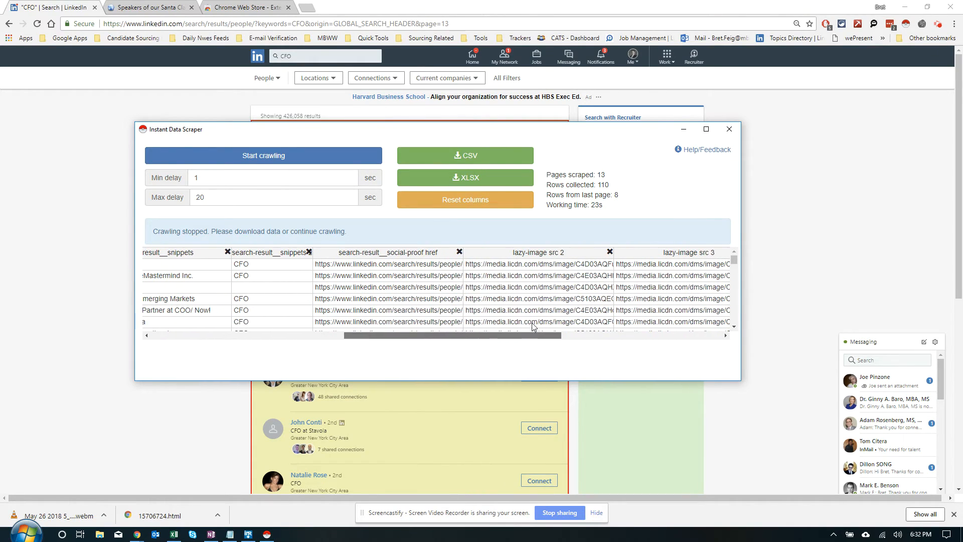
left_click(609, 252)
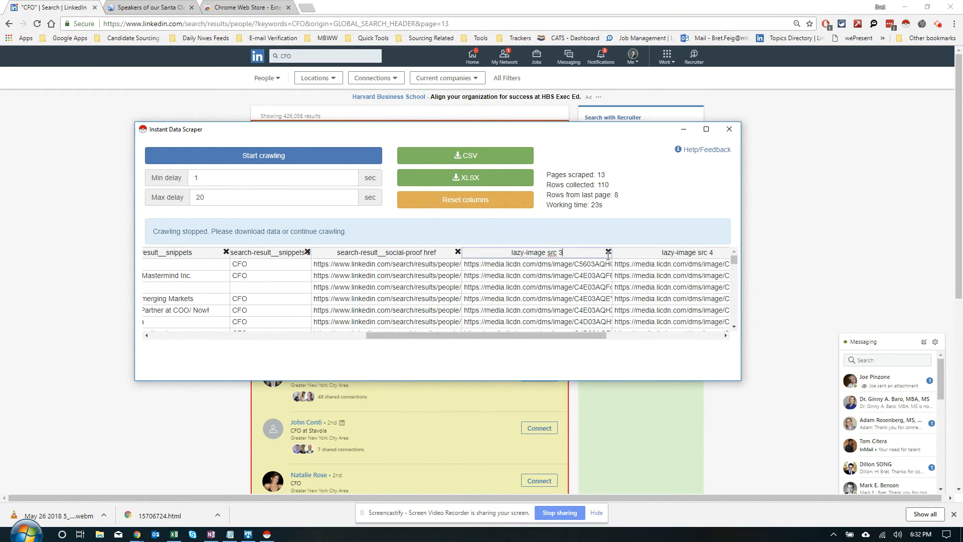
left_click(609, 252)
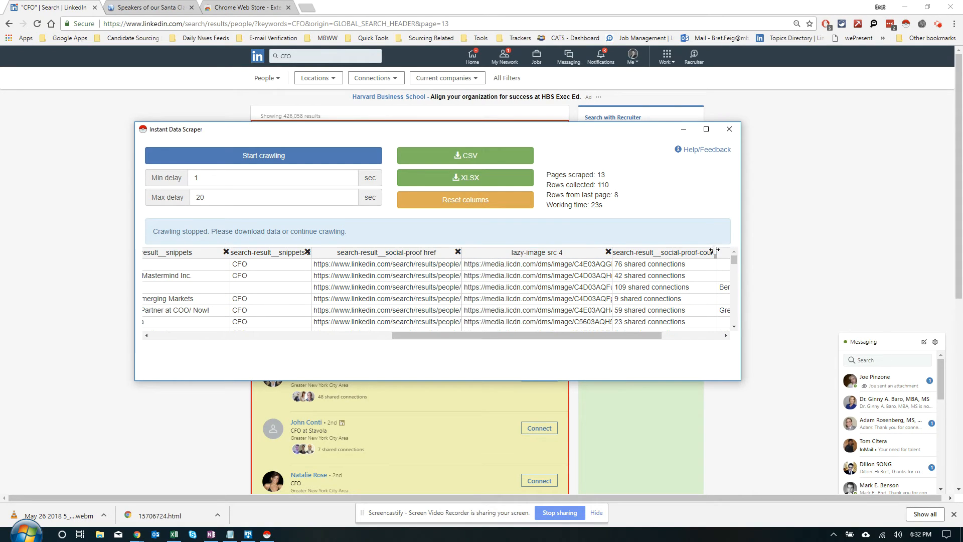
left_click(608, 252)
left_click(726, 253)
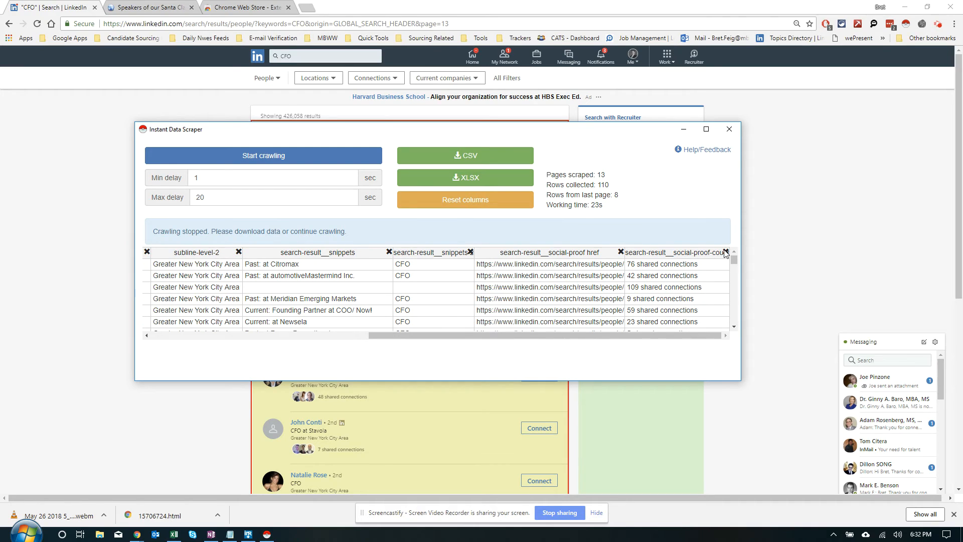
left_click_drag(528, 334, 307, 333)
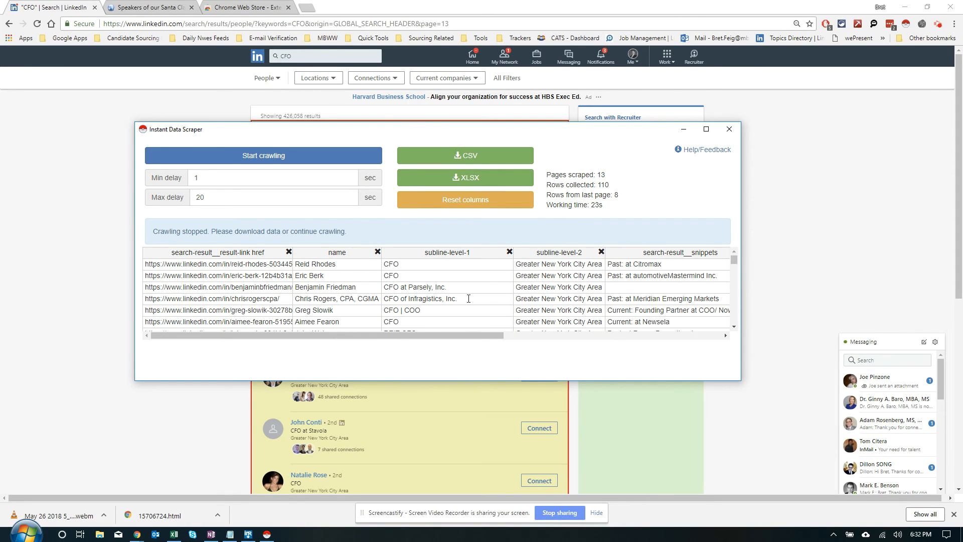
scroll(642, 277, "down", 20)
scroll(493, 307, "up", 20)
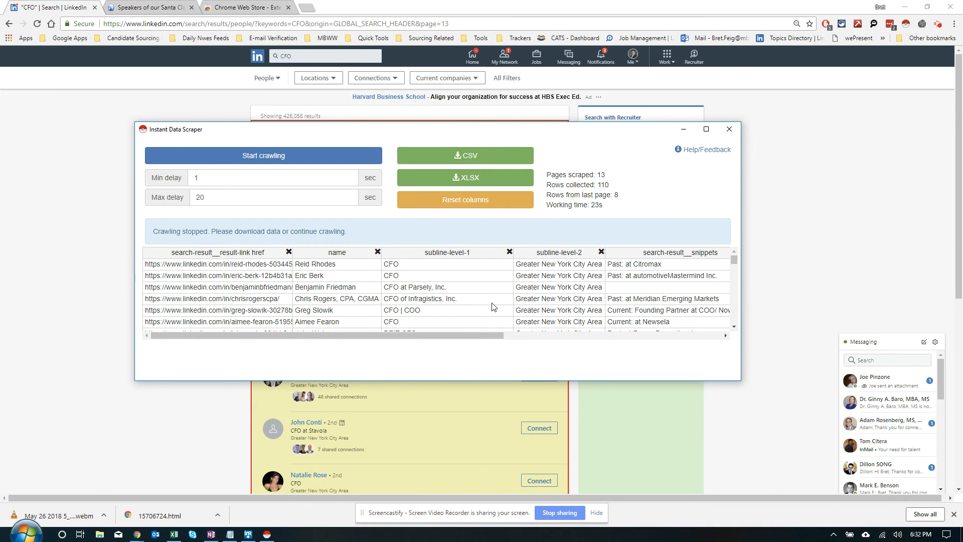